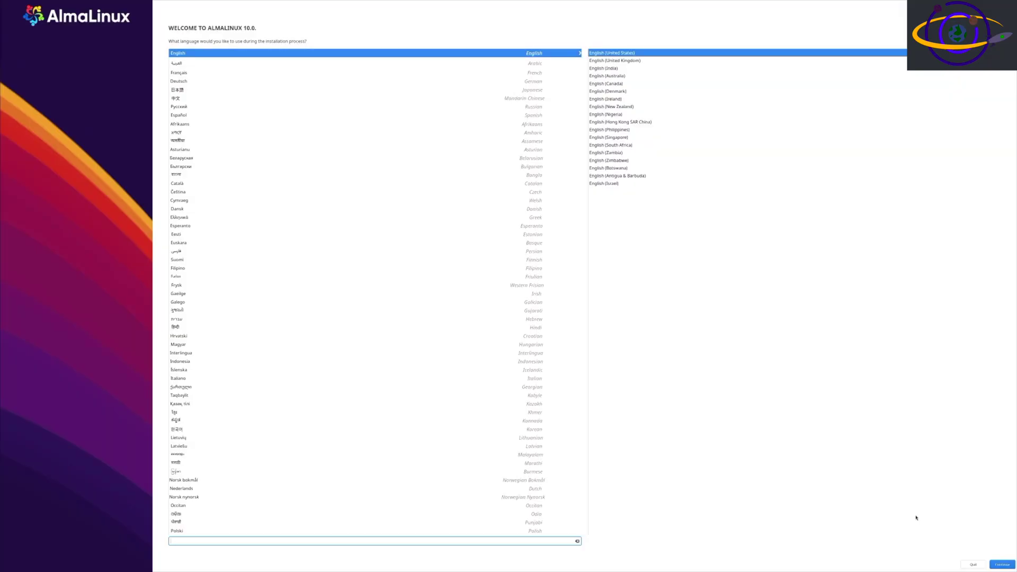
- Keep English (United States) as the installation language and continue
{"action": "left_click", "coordinate": [1006, 566]}
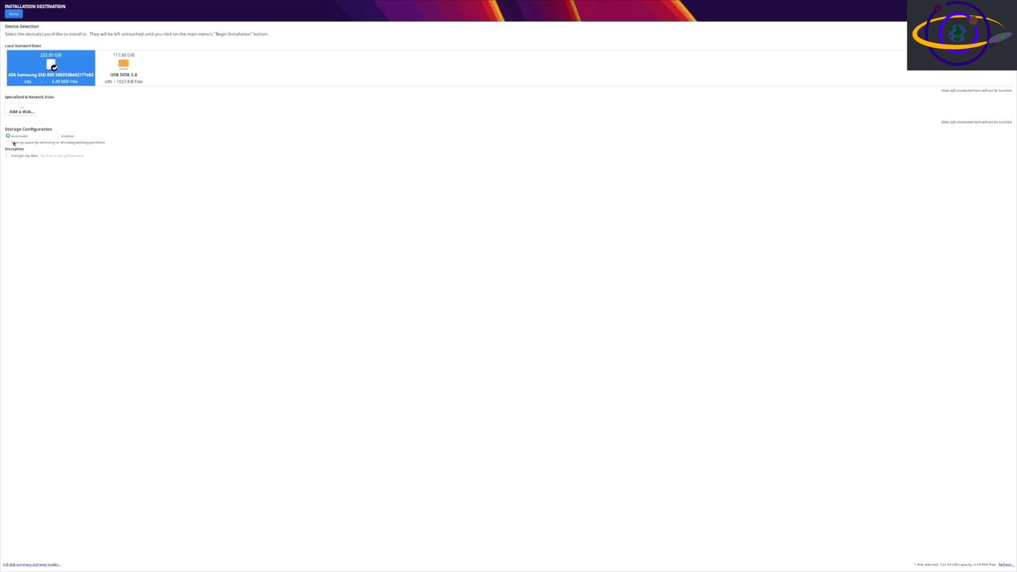
- Confirm the 232.89 GiB Samsung SSD as the install disk with automatic storage
{"action": "key", "text": "alt+d"}
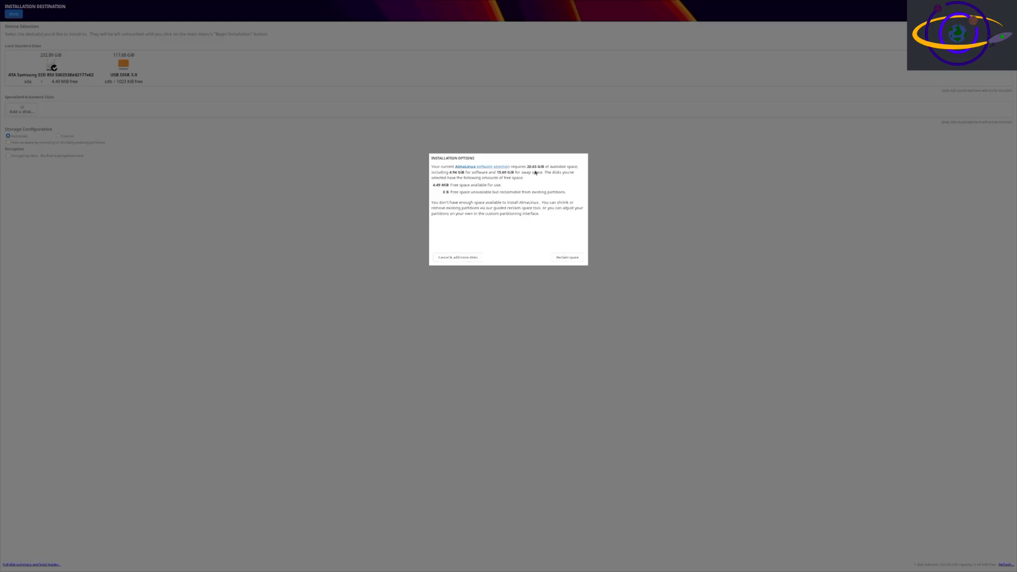
- Reclaim space by deleting all existing partitions on the SSD
{"action": "left_click", "coordinate": [559, 260]}
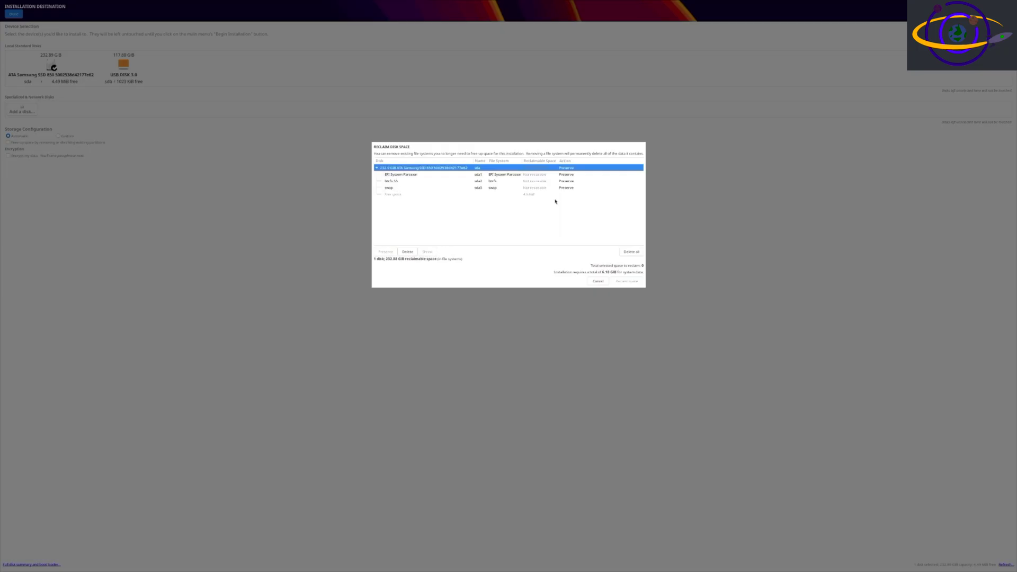
{"action": "left_click", "coordinate": [628, 252]}
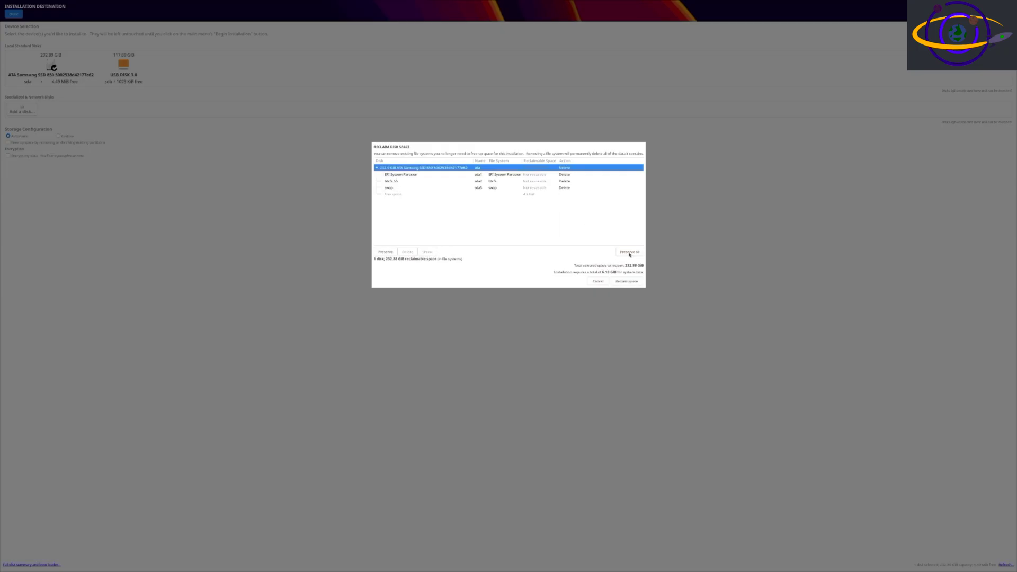
{"action": "left_click", "coordinate": [621, 284]}
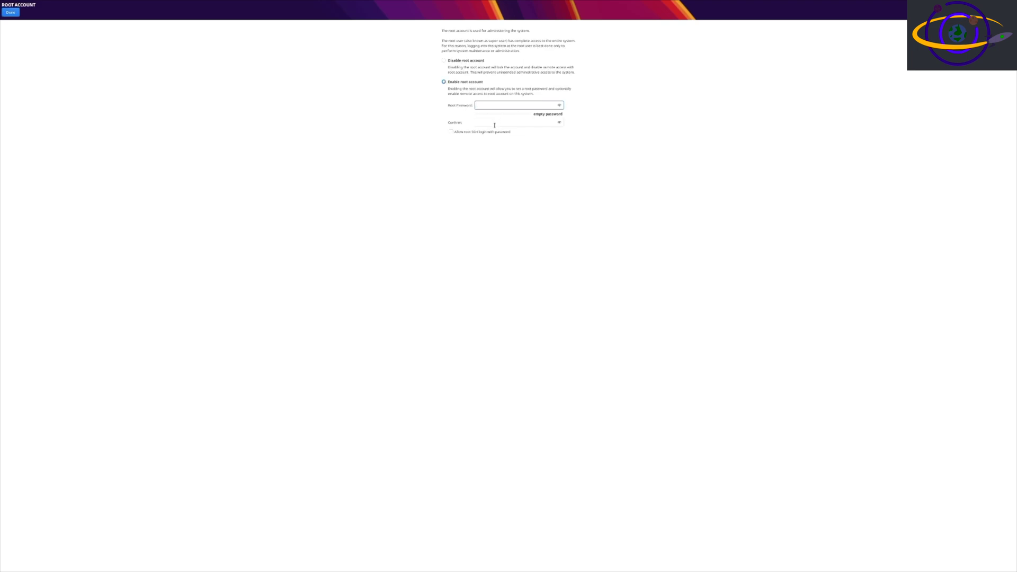
- Enter and confirm a strong root password, then save the root account settings
{"action": "type", "text": "*********"}
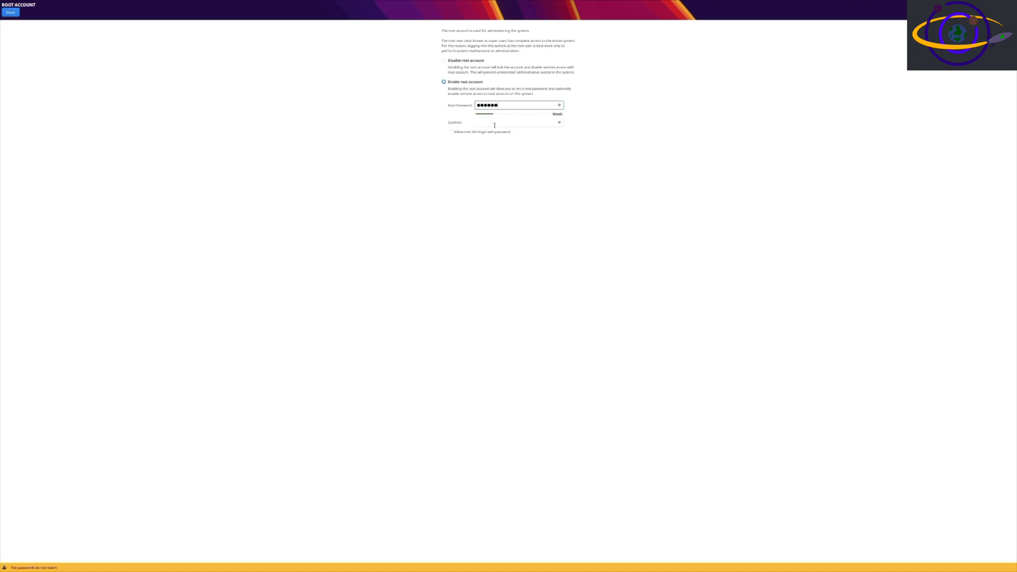
{"action": "type", "text": "*"}
{"action": "left_click", "coordinate": [494, 125]}
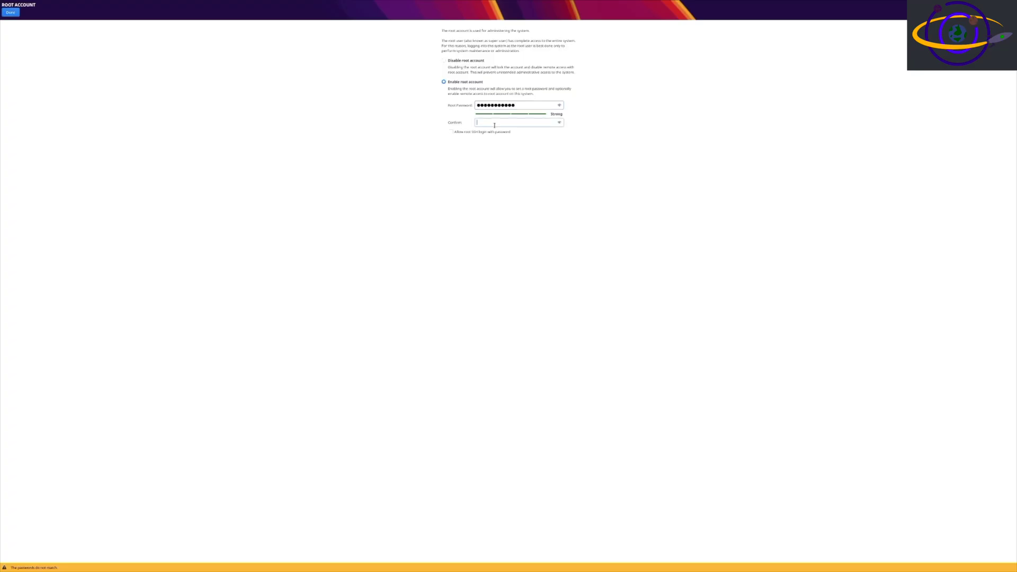
{"action": "type", "text": "***********"}
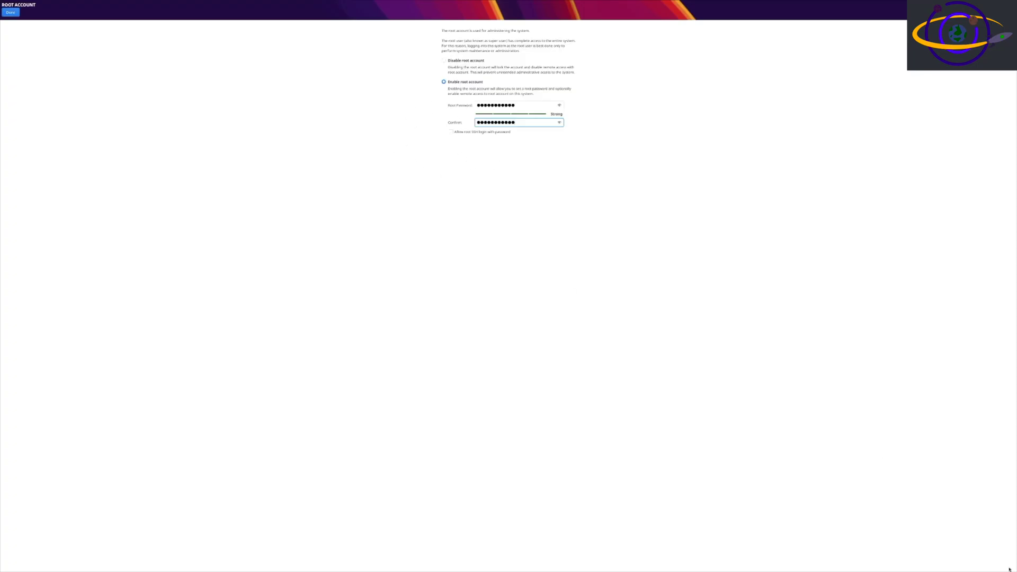
{"action": "left_click", "coordinate": [11, 12]}
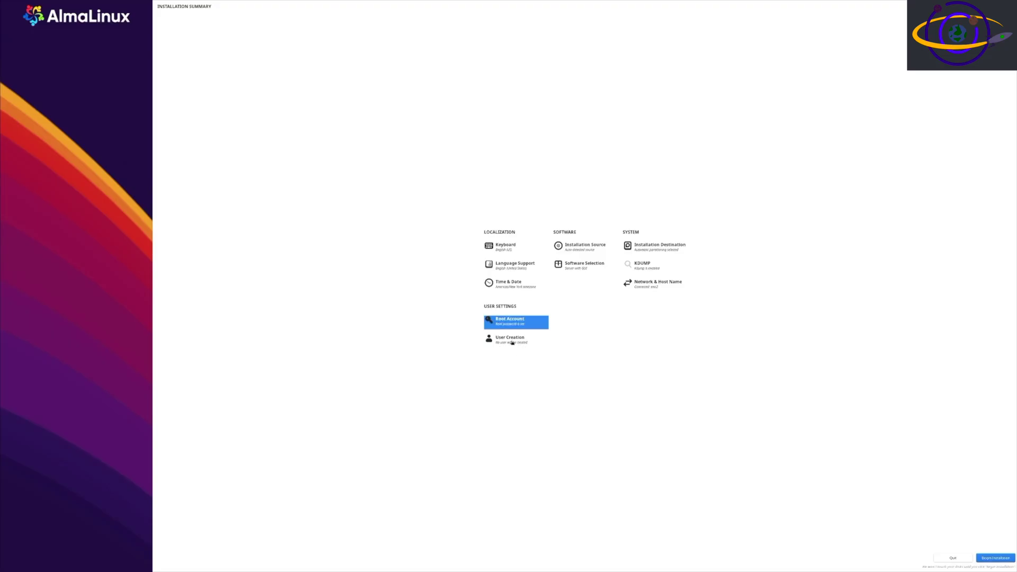
- Create admin user 'user one' with user name user1 and a confirmed password
{"action": "left_click", "coordinate": [512, 341]}
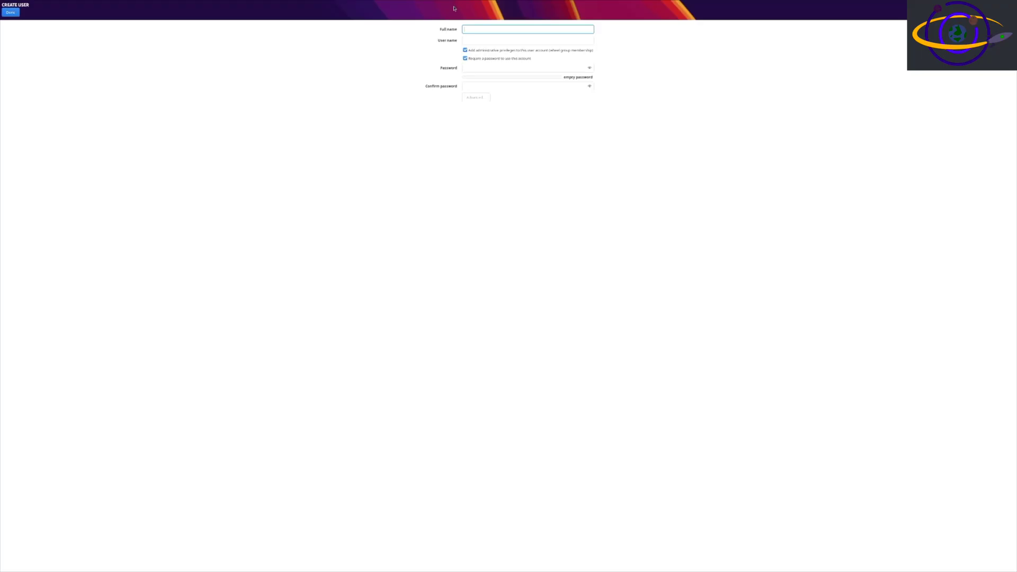
{"action": "type", "text": "user one"}
{"action": "key", "text": "Tab"}
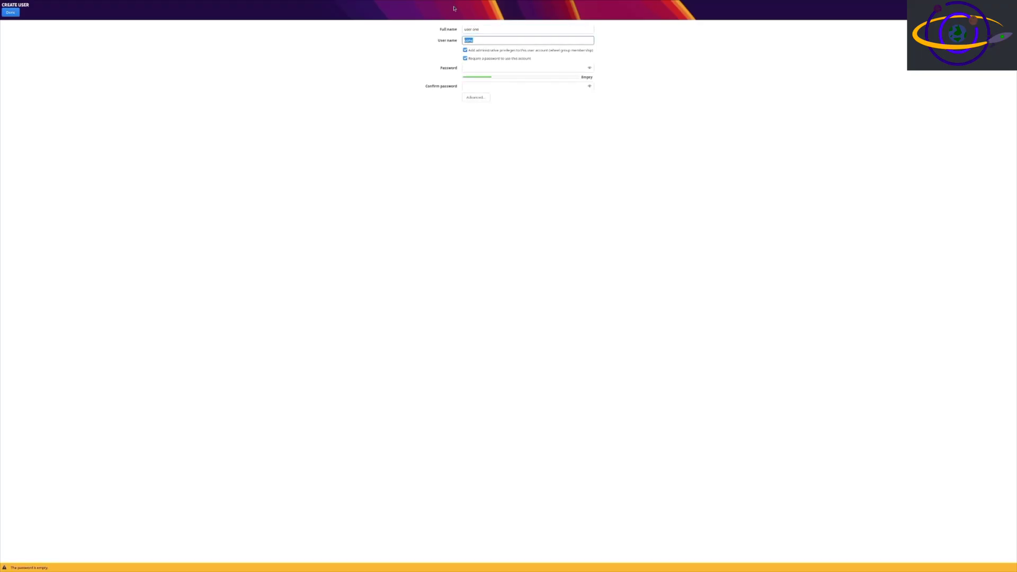
{"action": "type", "text": "u"}
{"action": "key", "text": "Tab"}
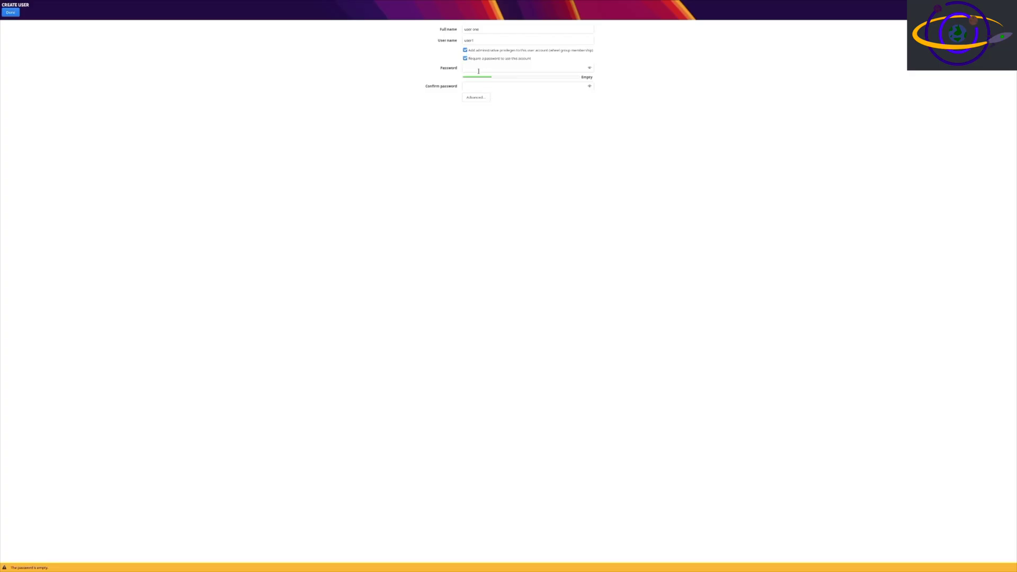
{"action": "left_click", "coordinate": [552, 66]}
{"action": "type", "text": "123"}
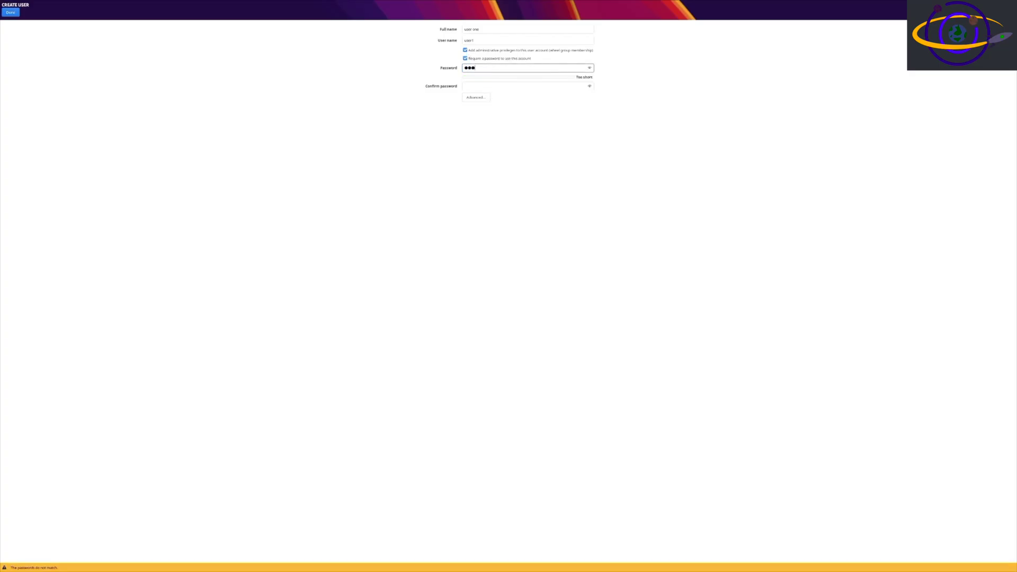
{"action": "type", "text": "45678910"}
{"action": "key", "text": "Tab"}
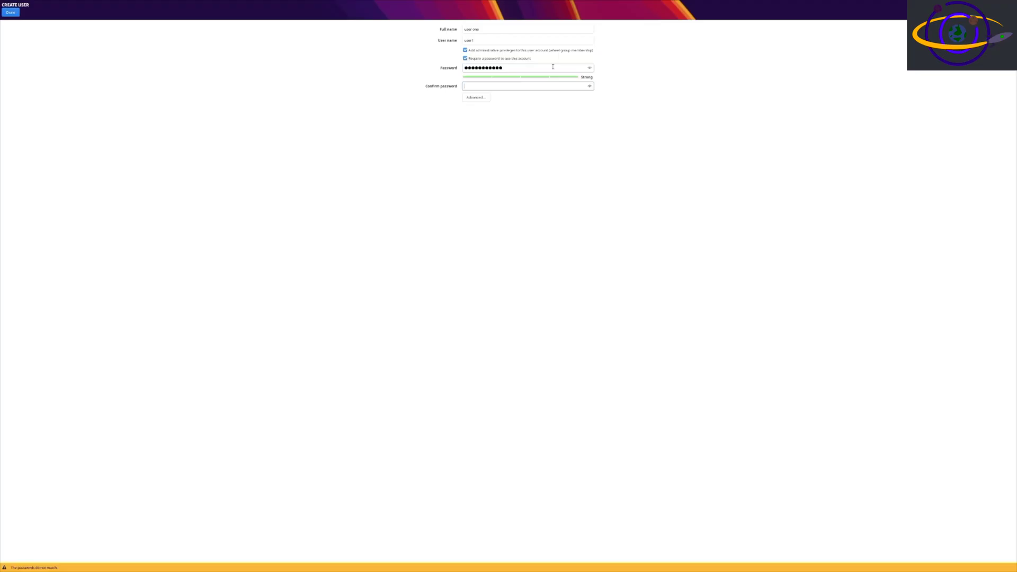
{"action": "type", "text": "12345678910"}
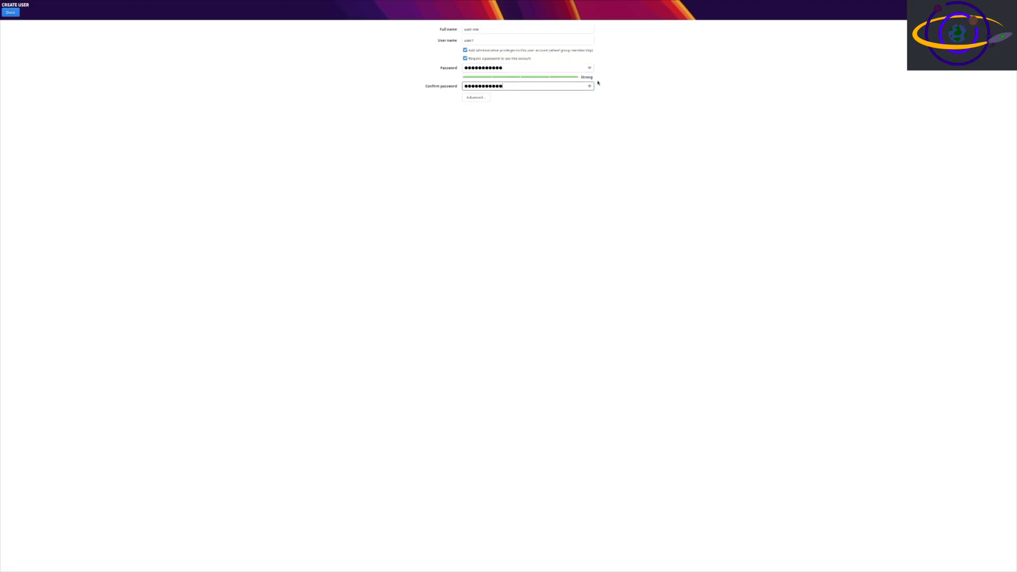
{"action": "left_click", "coordinate": [11, 12]}
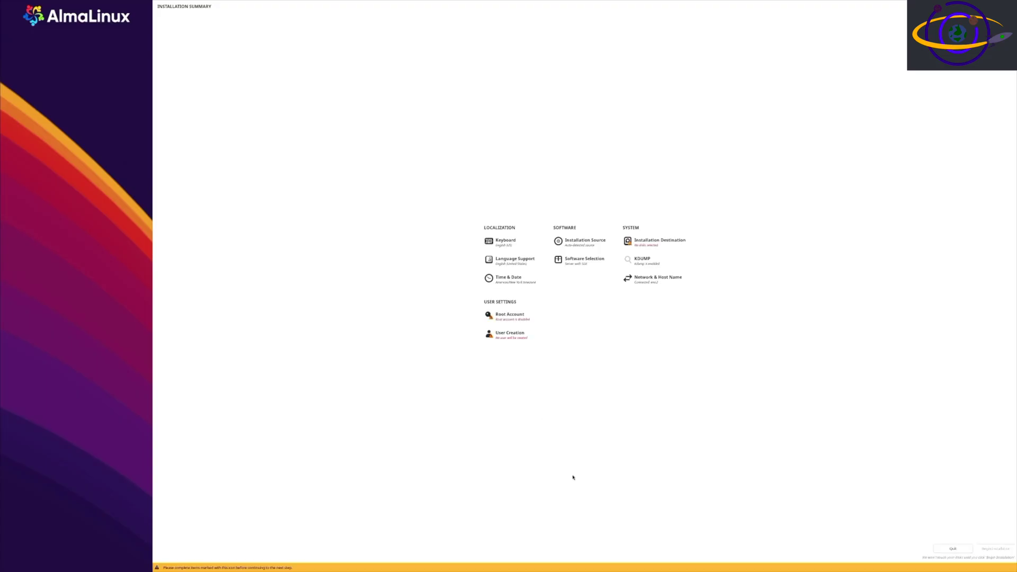
- Choose Server with GUI as the base environment in Software Selection and confirm
{"action": "left_click", "coordinate": [567, 265]}
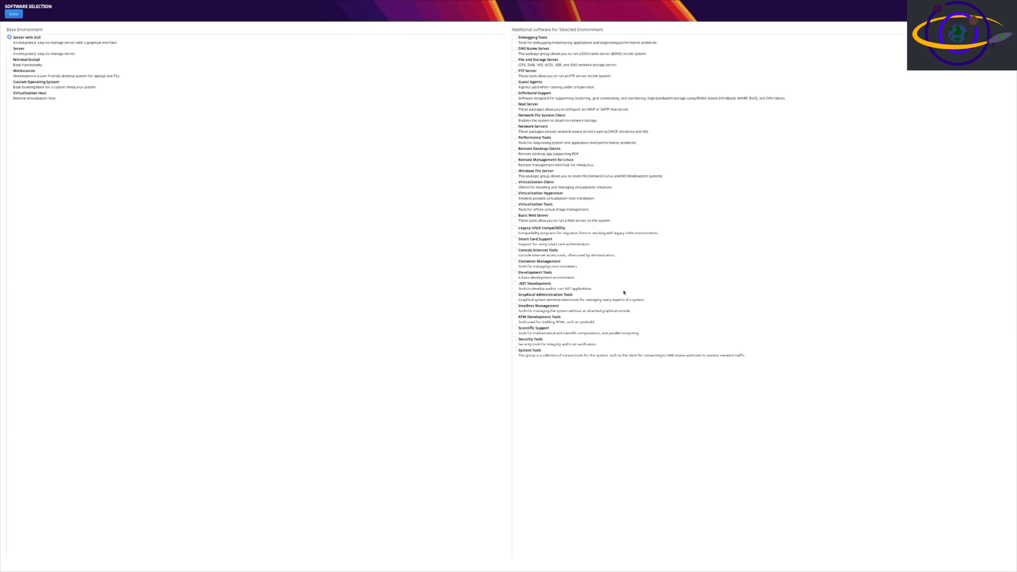
{"action": "left_click", "coordinate": [9, 70]}
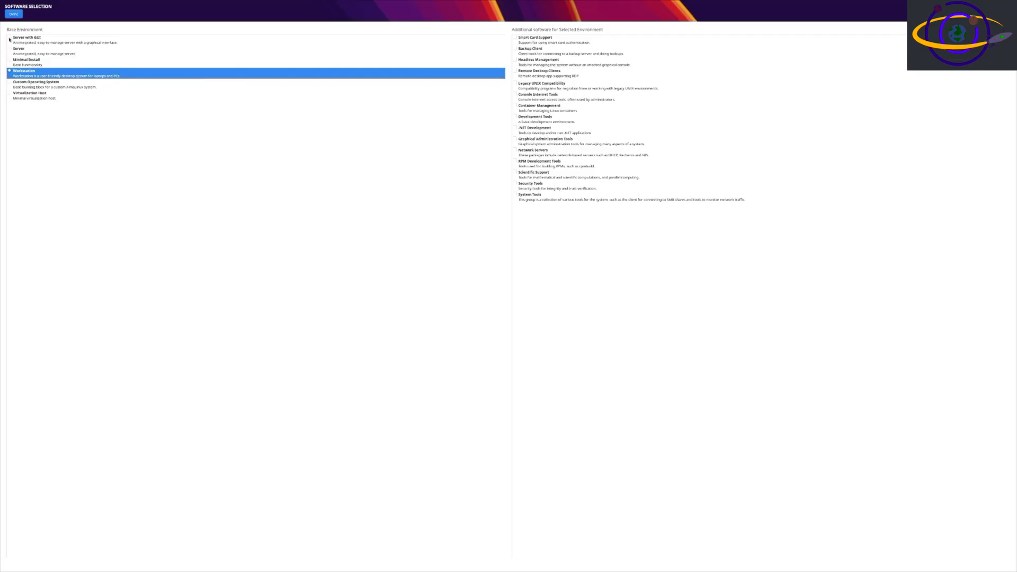
{"action": "left_click", "coordinate": [10, 38]}
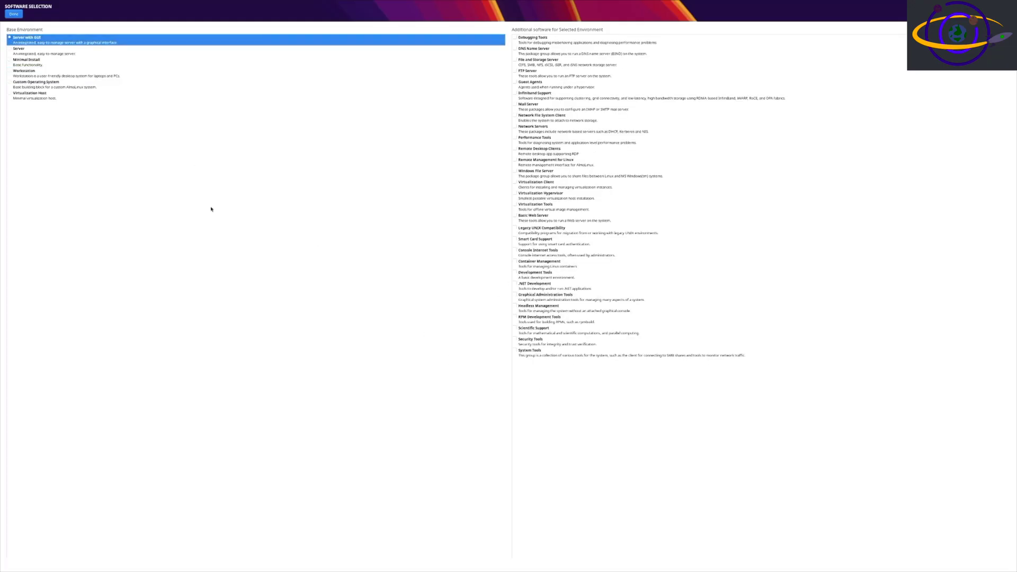
{"action": "left_click", "coordinate": [16, 13]}
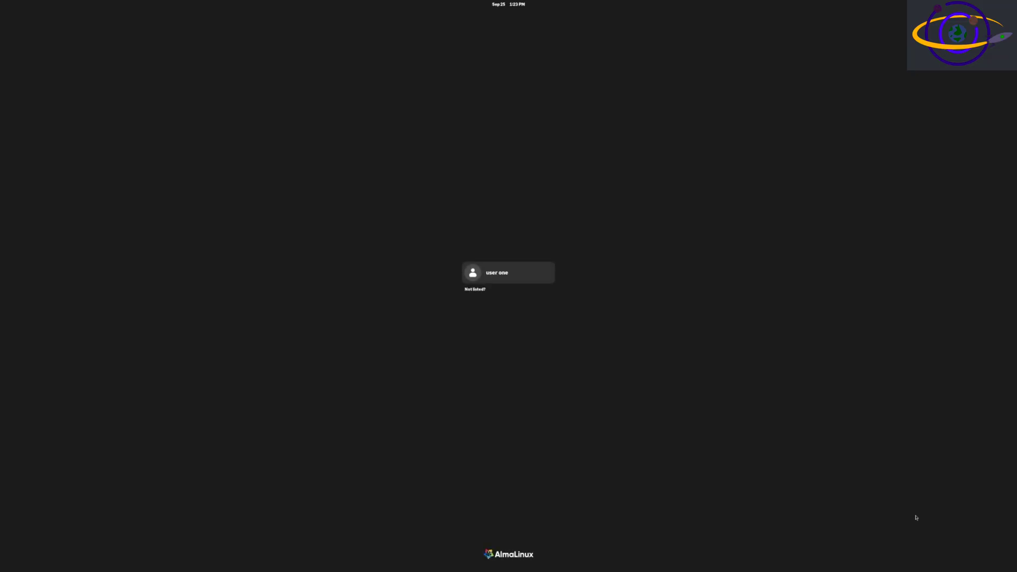
- Log in to GNOME as user one with the account password
{"action": "left_click", "coordinate": [494, 270]}
{"action": "type", "text": "••••"}
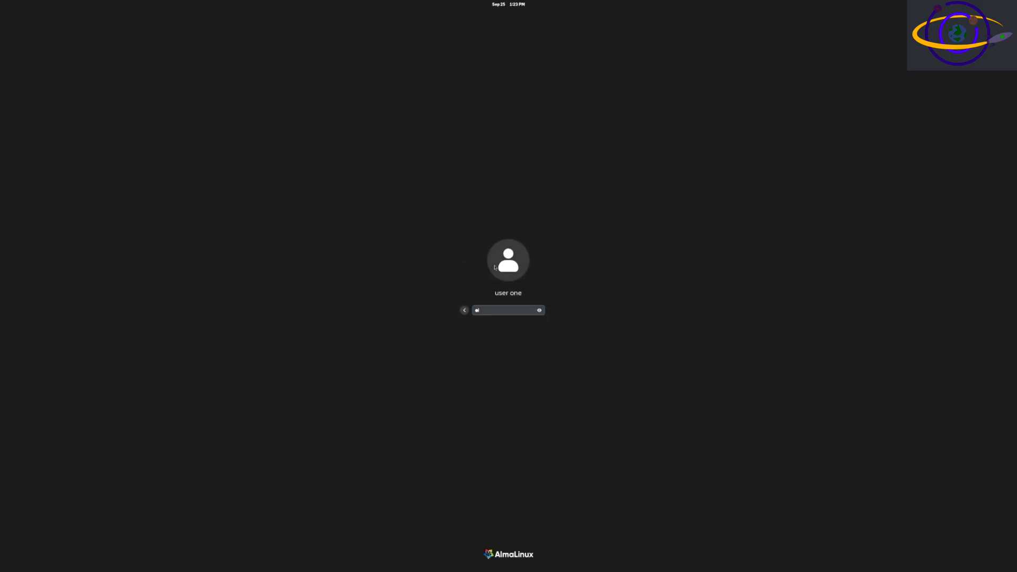
{"action": "type", "text": "•••••"}
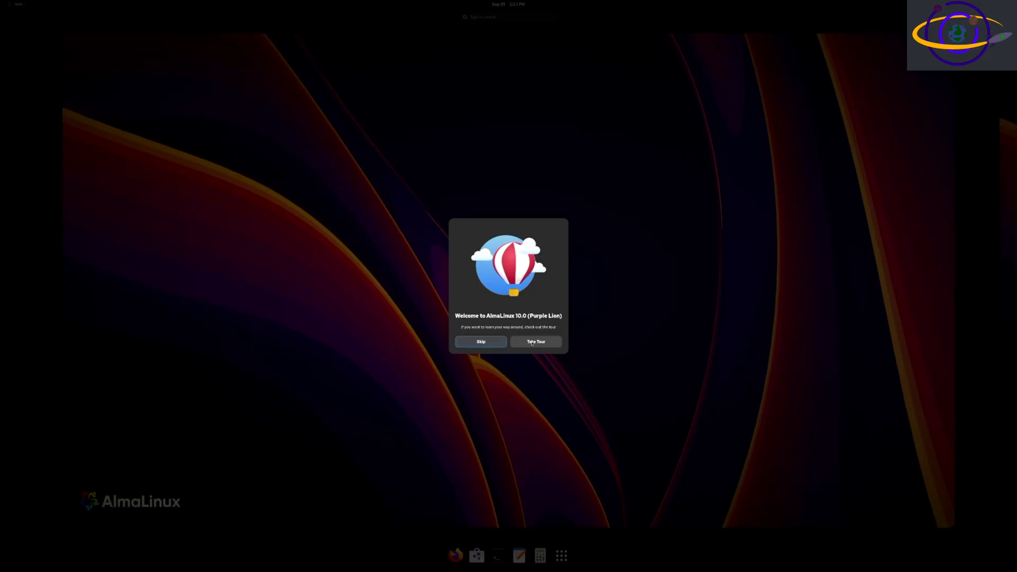
- Skip the welcome tour, return to the plain desktop, then open Activities with Super
{"action": "left_click", "coordinate": [487, 343]}
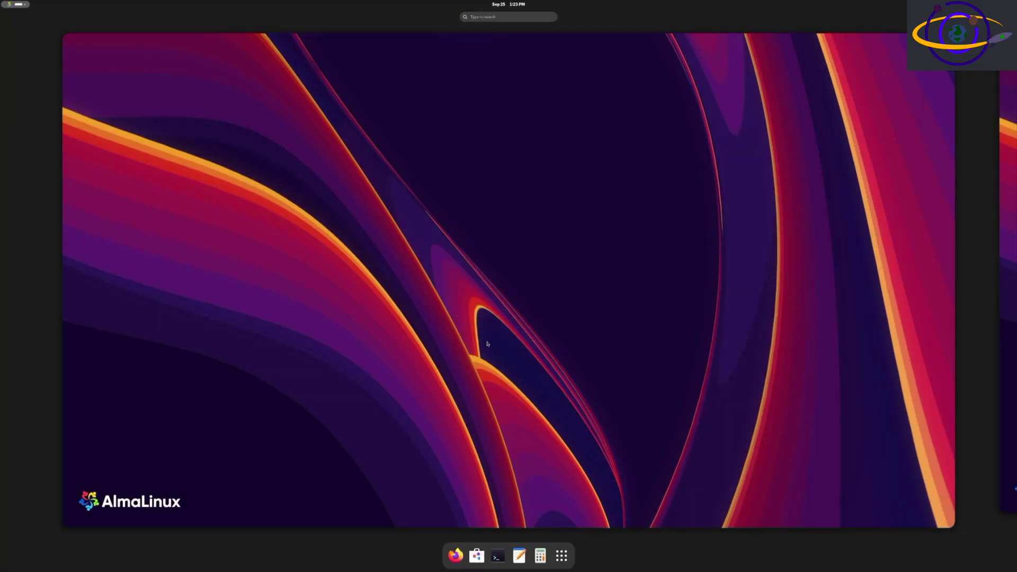
{"action": "left_click", "coordinate": [536, 208]}
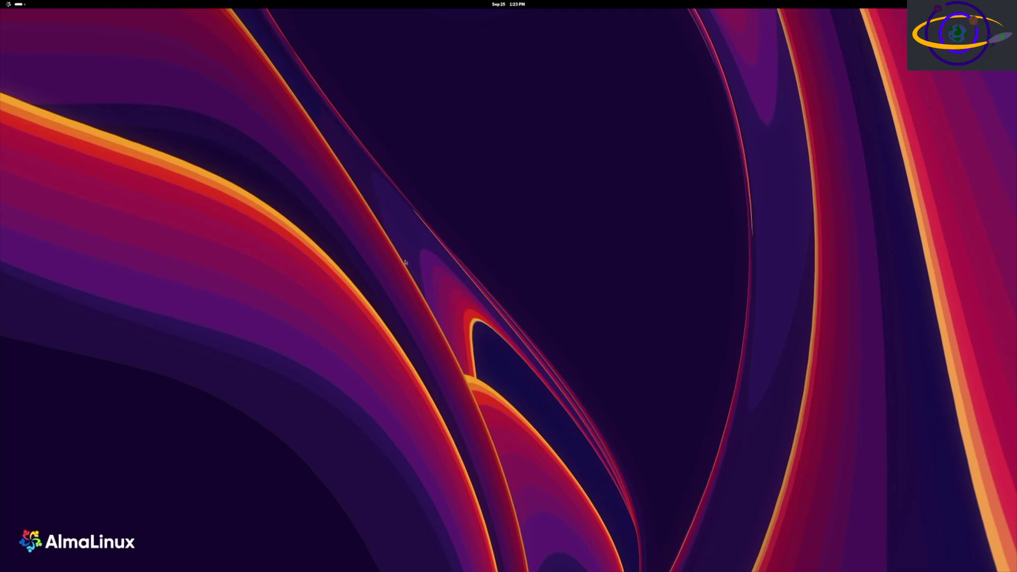
{"action": "key", "text": "super"}
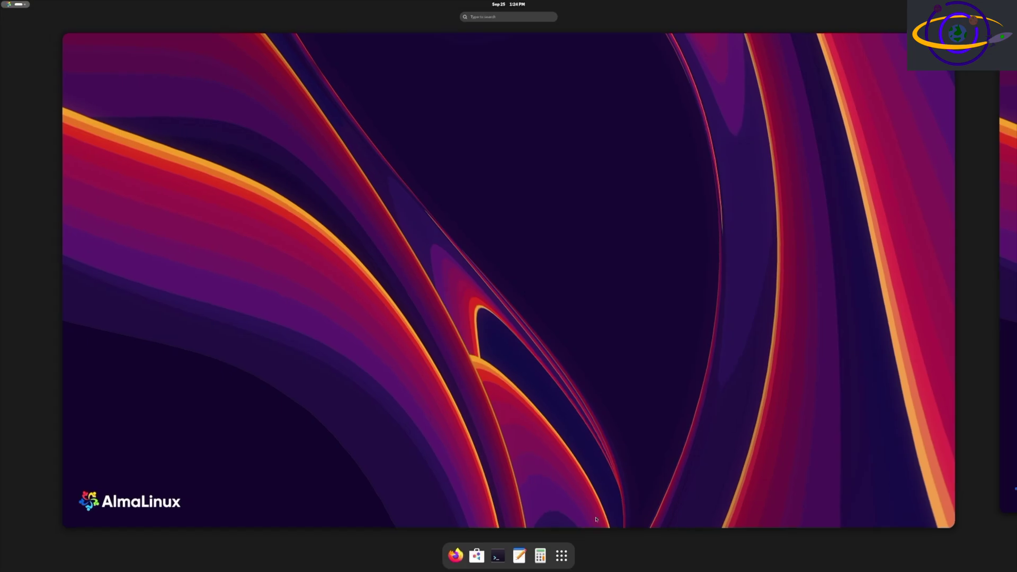
{"action": "left_click", "coordinate": [561, 556]}
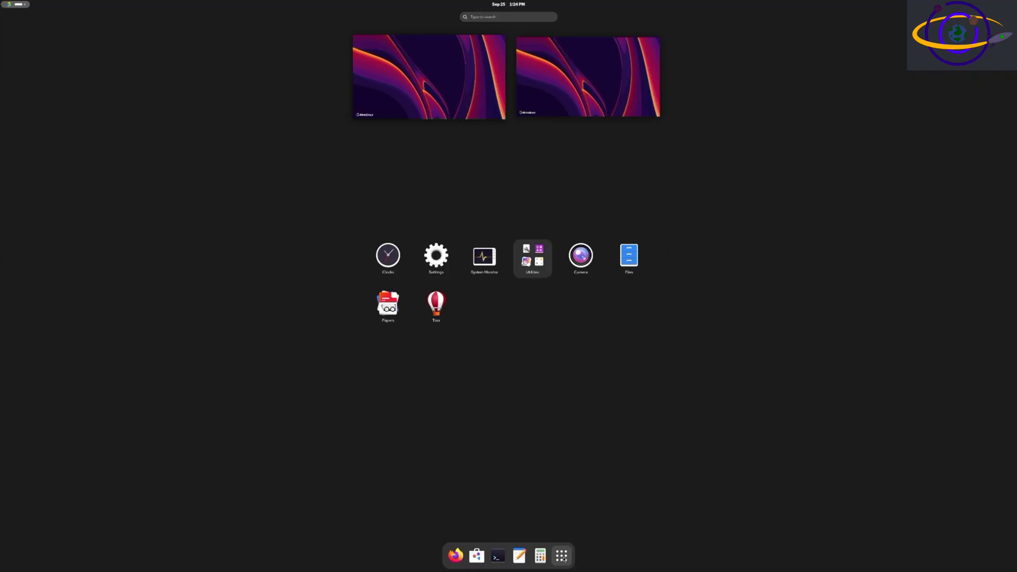
{"action": "left_click", "coordinate": [561, 555]}
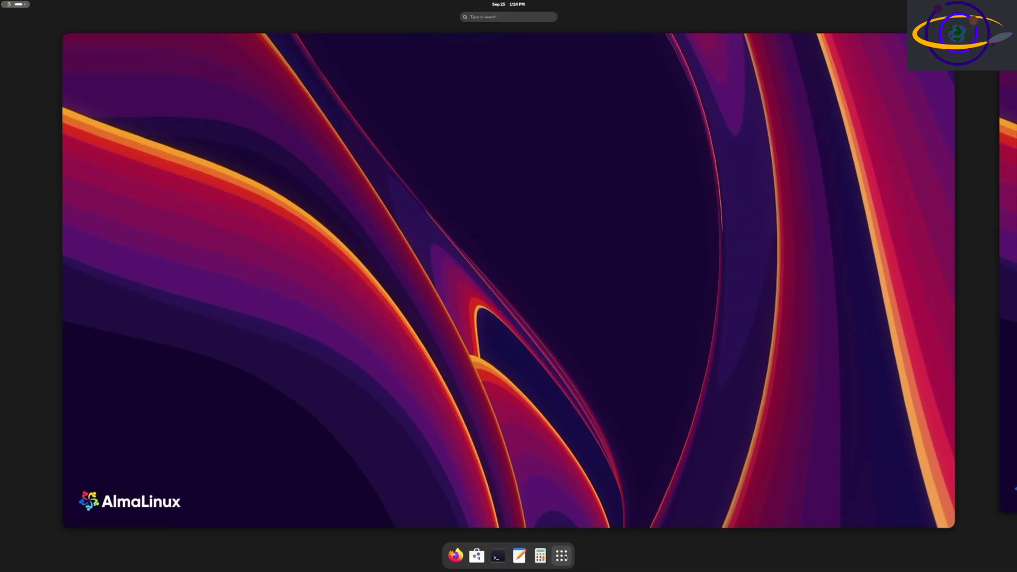
{"action": "left_click", "coordinate": [562, 555]}
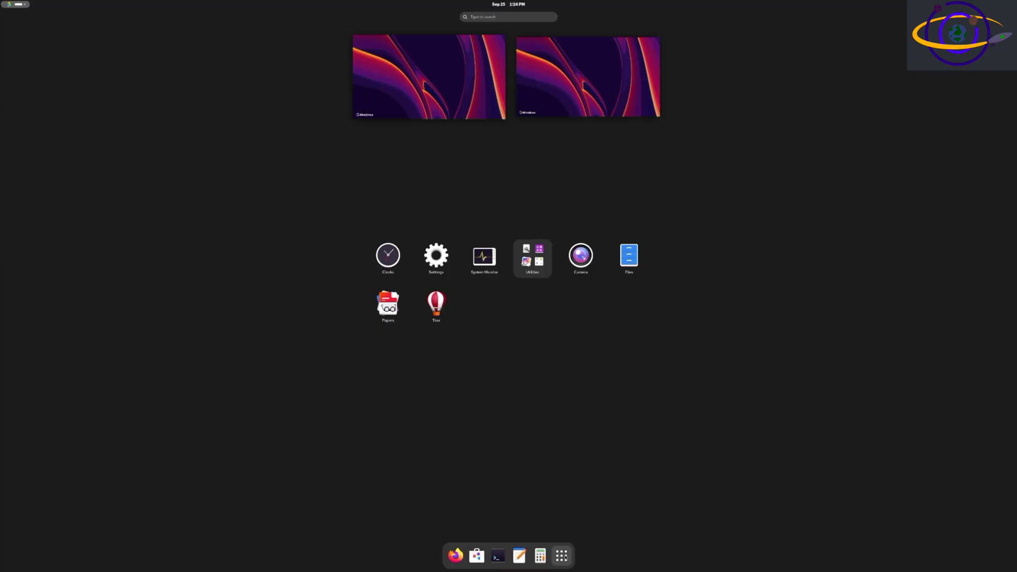
{"action": "key", "text": "super"}
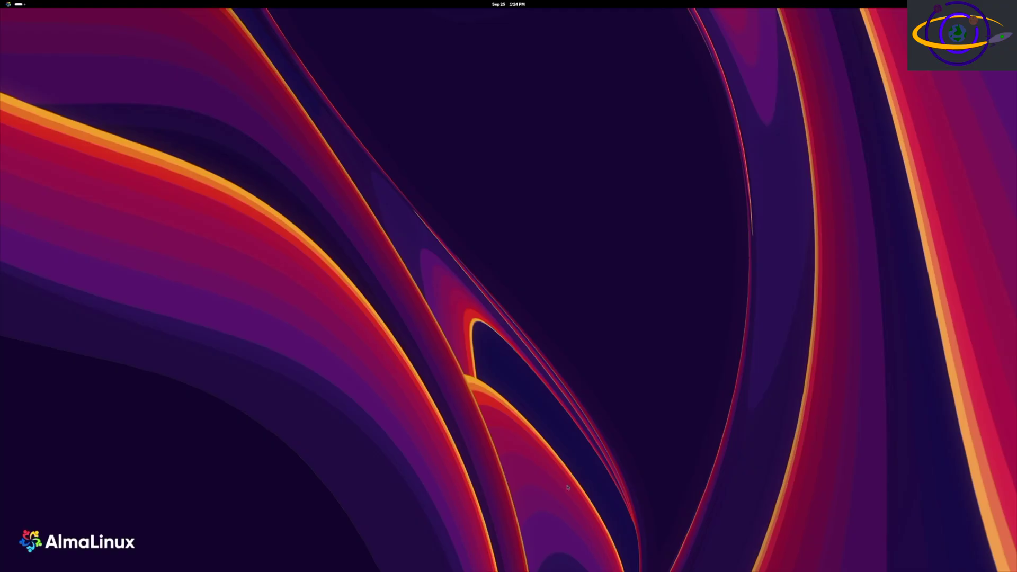
{"action": "key", "text": "super"}
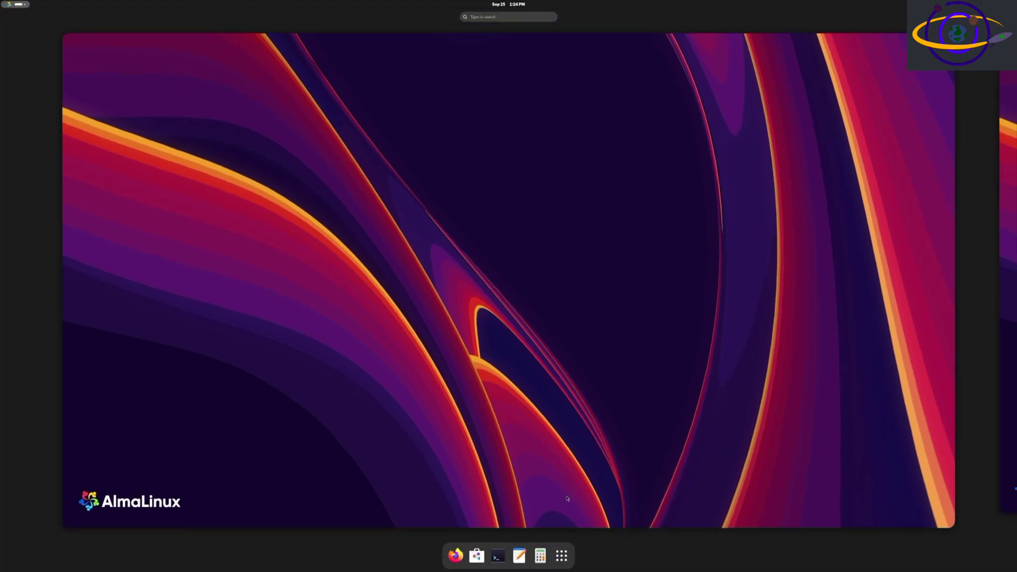